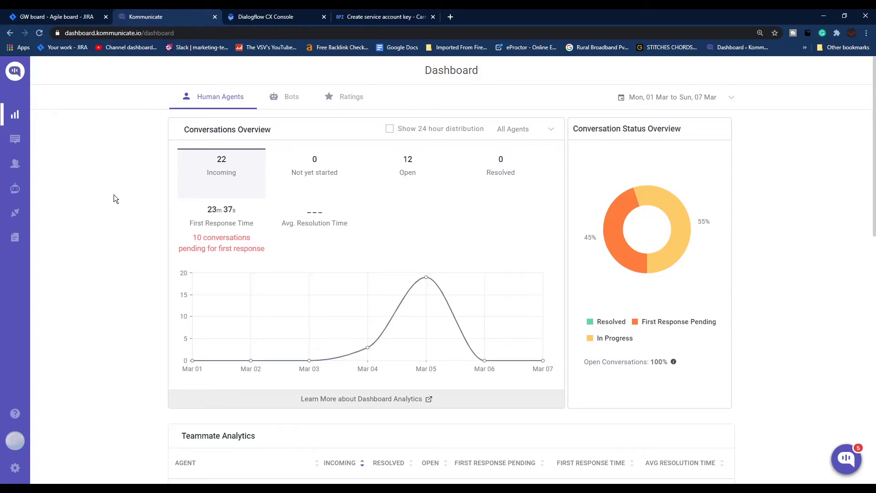
Start a Dialogflow CX bot integration and bring up the Dialogflow CX agents list
{"action": "left_click", "coordinate": [15, 194]}
{"action": "scroll", "coordinate": [331, 267], "scroll_direction": "down", "scroll_amount": 2}
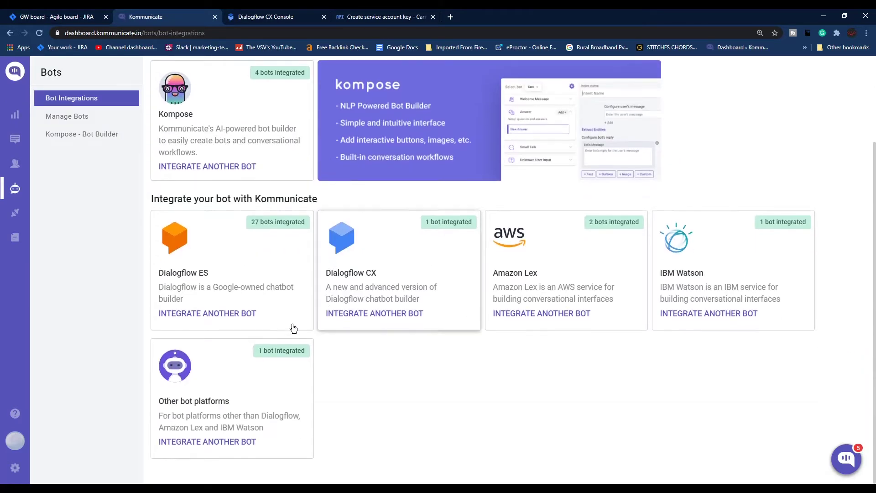
{"action": "left_click", "coordinate": [381, 270]}
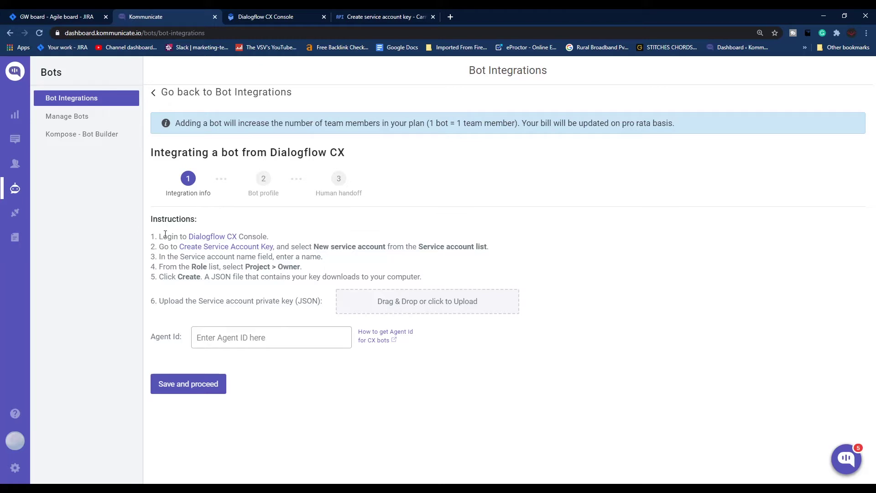
{"action": "left_click", "coordinate": [219, 237]}
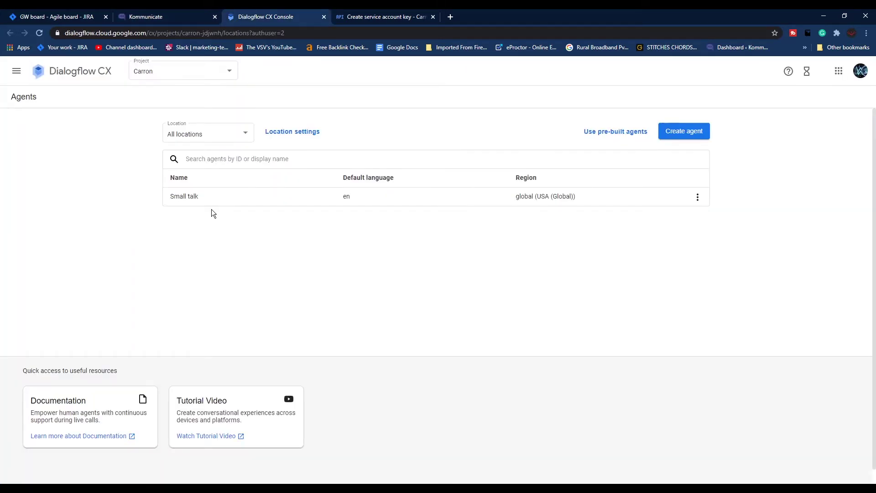
Create service account 'Kommunicate' with the Project > Owner role and download its JSON key
{"action": "left_click", "coordinate": [176, 17]}
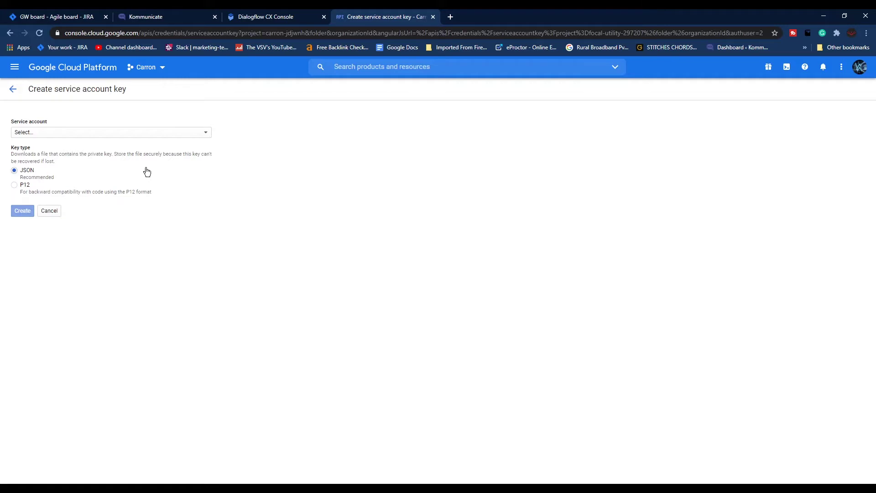
{"action": "left_click", "coordinate": [36, 133]}
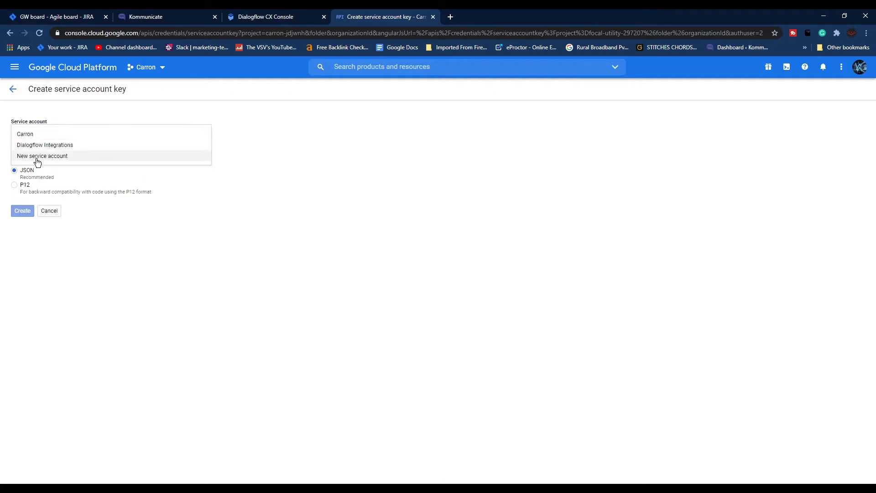
{"action": "left_click", "coordinate": [49, 157]}
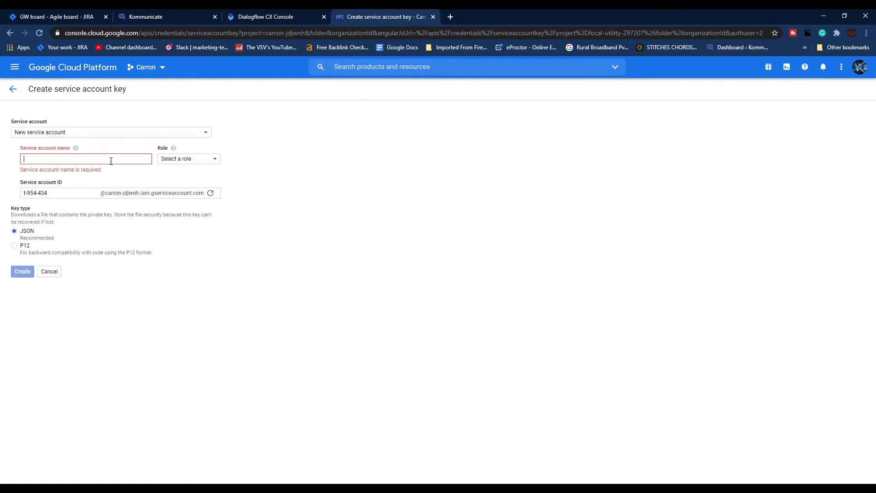
{"action": "type", "text": "Kommunicate"}
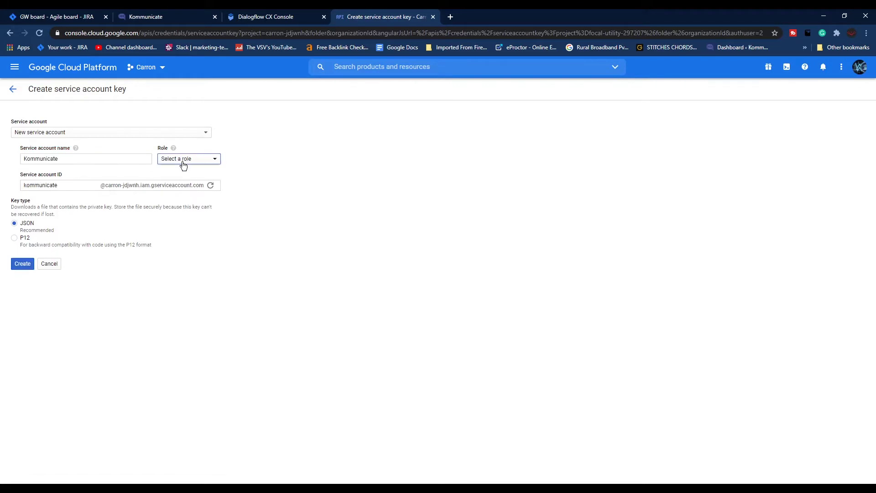
{"action": "left_click", "coordinate": [203, 164]}
{"action": "mouse_move", "coordinate": [191, 192]}
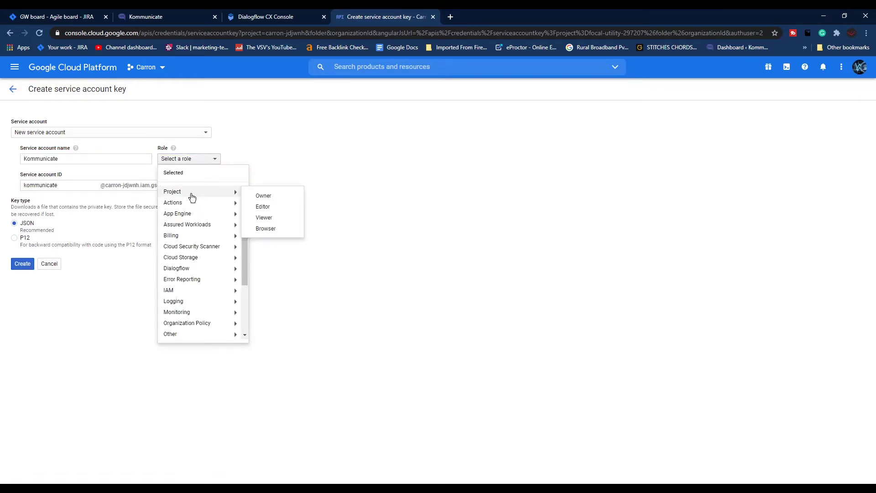
{"action": "left_click", "coordinate": [266, 196]}
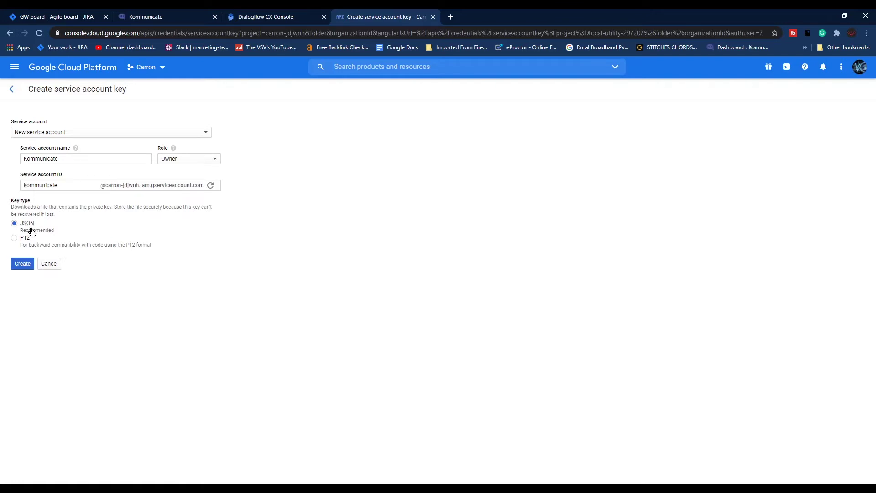
{"action": "left_click", "coordinate": [24, 266]}
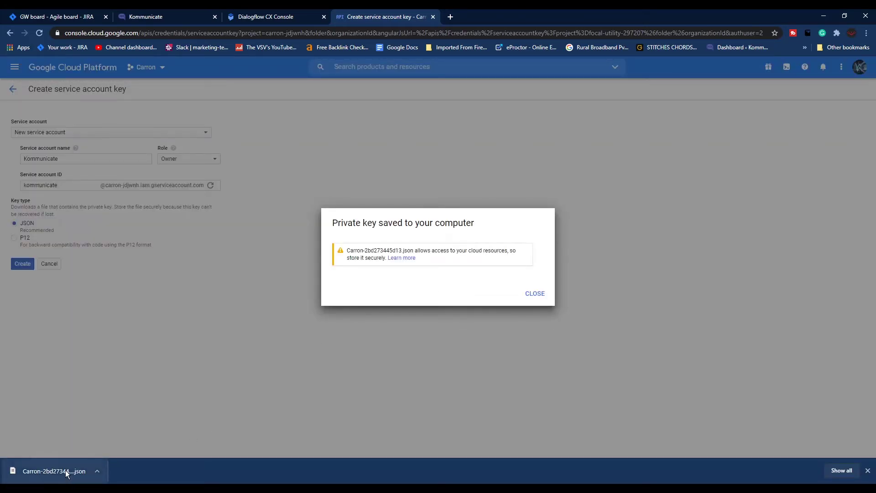
{"action": "left_click", "coordinate": [535, 293]}
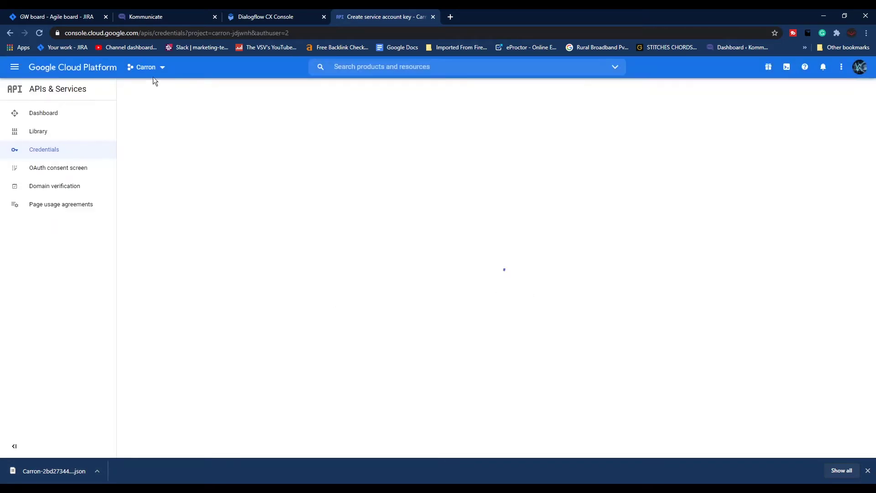
Upload the downloaded service account JSON key to Kommunicate's Dialogflow CX form
{"action": "left_click", "coordinate": [166, 17]}
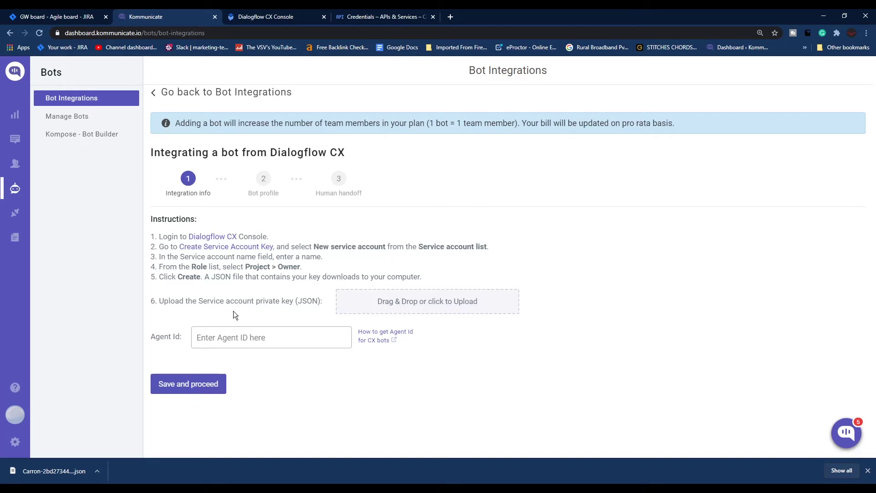
{"action": "left_click_drag", "start_coordinate": [233, 310], "coordinate": [434, 305]}
{"action": "left_click_drag", "start_coordinate": [41, 472], "coordinate": [386, 307]}
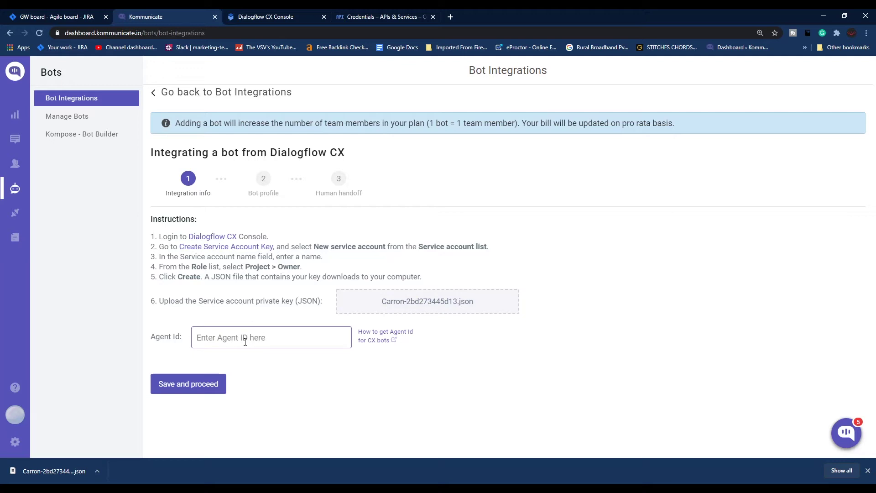
Copy the Small talk agent's ID from the Dialogflow CX console
{"action": "left_click", "coordinate": [271, 19]}
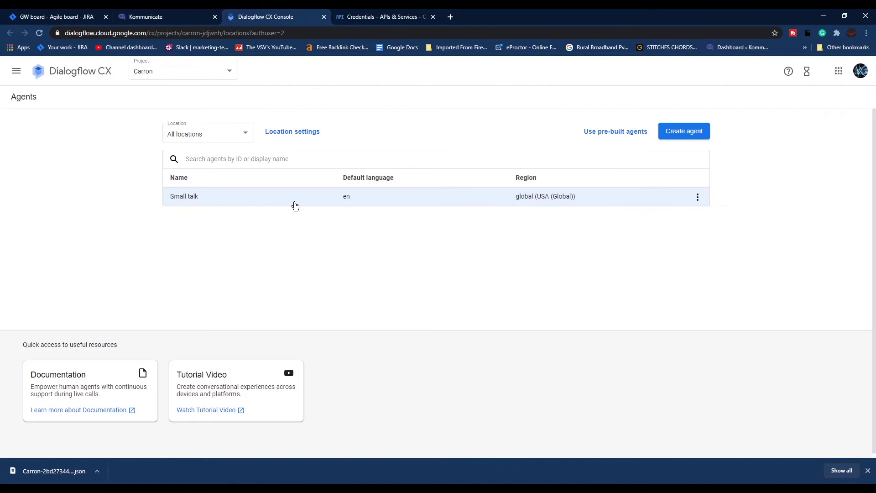
{"action": "left_click", "coordinate": [697, 198]}
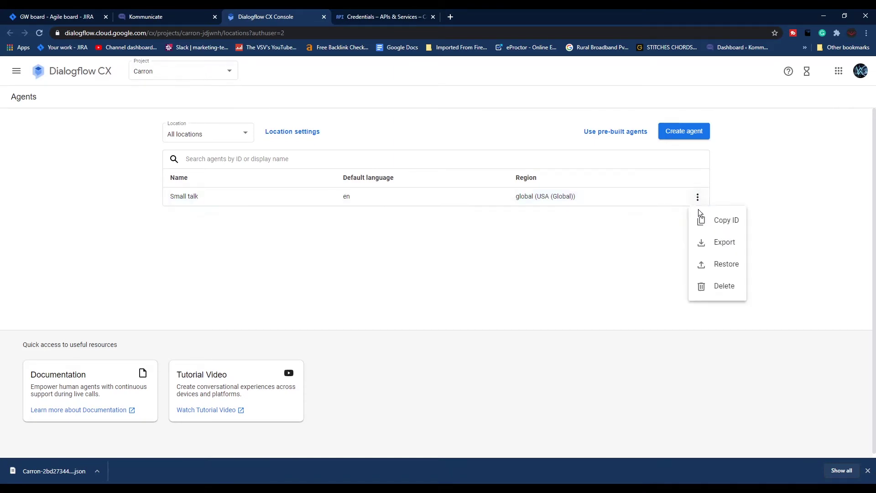
{"action": "left_click", "coordinate": [719, 225]}
Paste the Small talk agent ID into Agent Id without the path prefix, and save
{"action": "key", "text": "ctrl+shift+Tab"}
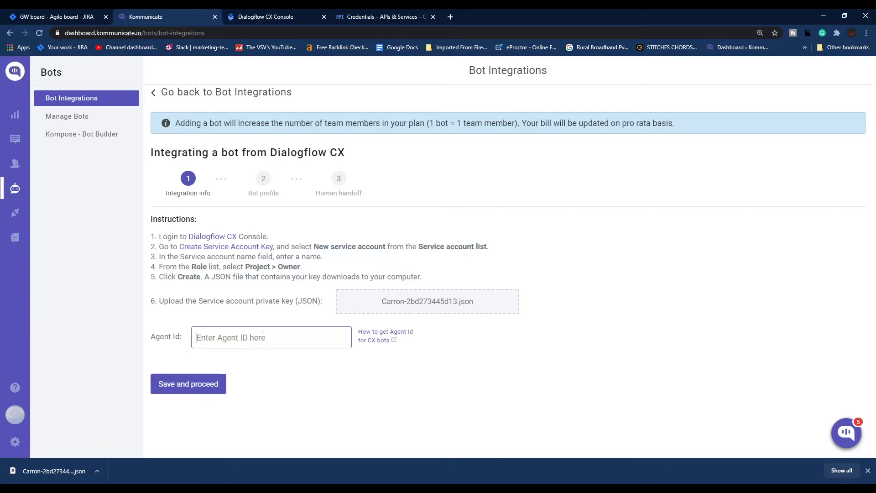
{"action": "key", "text": "ctrl+v"}
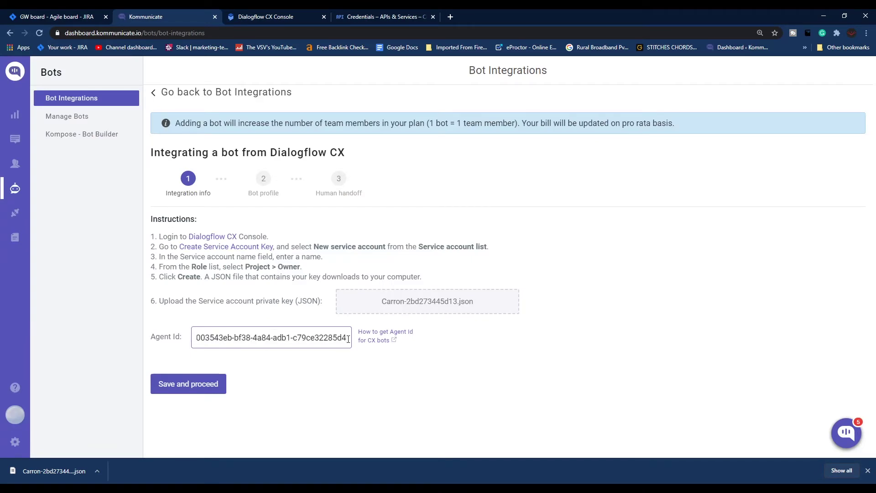
{"action": "mouse_move", "coordinate": [349, 339]}
{"action": "left_mouse_down"}
{"action": "mouse_move", "coordinate": [315, 344]}
{"action": "mouse_move", "coordinate": [347, 338]}
{"action": "left_mouse_up"}
{"action": "left_click", "coordinate": [316, 338]}
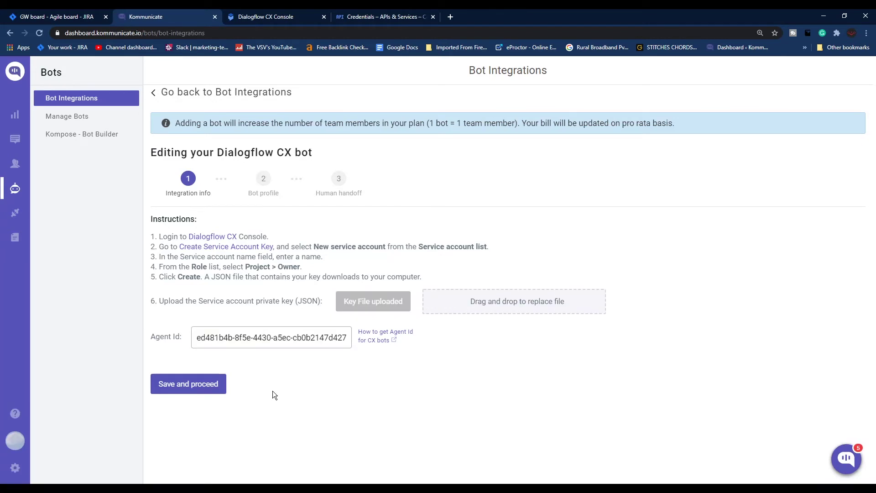
{"action": "left_click", "coordinate": [206, 388]}
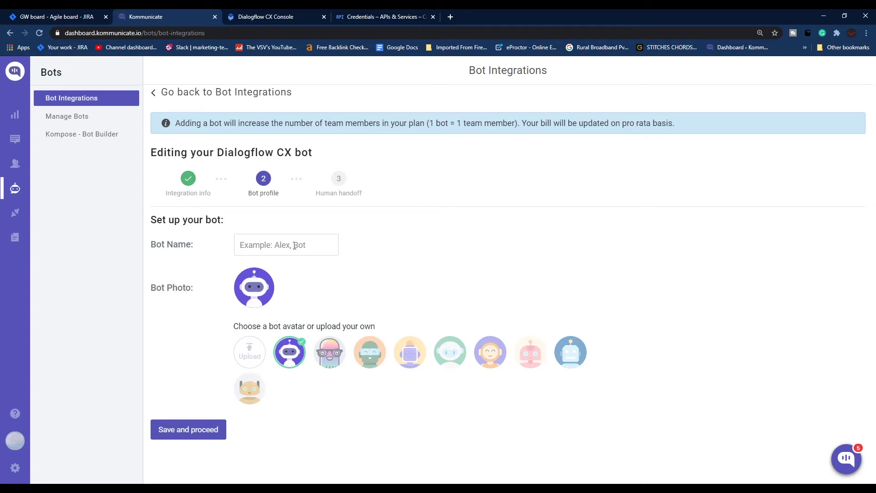
Name the bot 'Custom', keep the default avatar, and save the profile
{"action": "left_click", "coordinate": [293, 243]}
{"action": "type", "text": "Custom"}
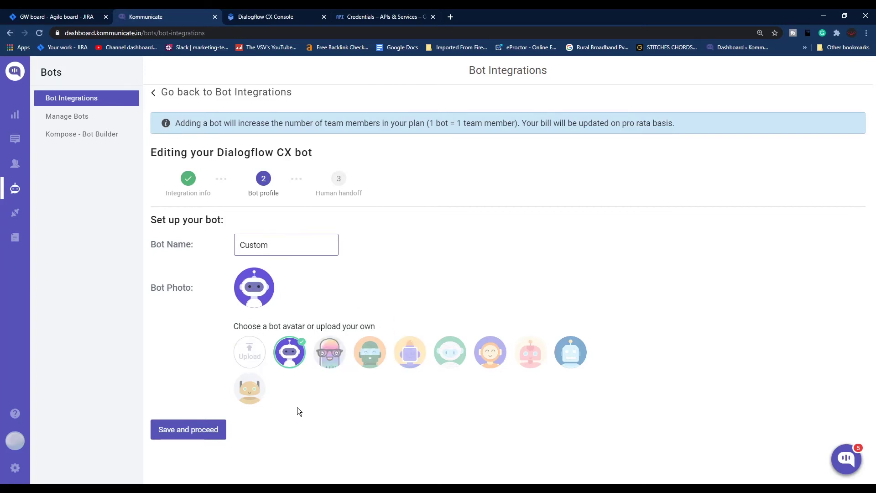
{"action": "left_click", "coordinate": [184, 438]}
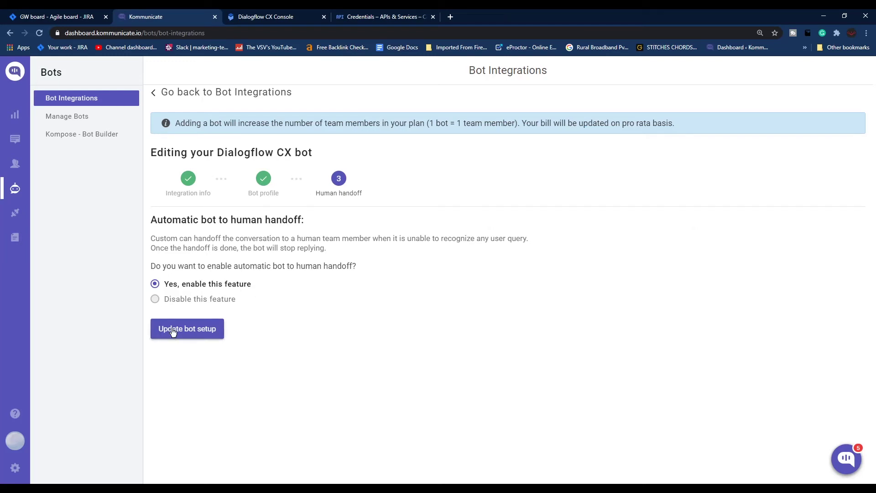
Keep 'Yes, enable this feature' for human handoff and update the bot setup
{"action": "left_click", "coordinate": [194, 332]}
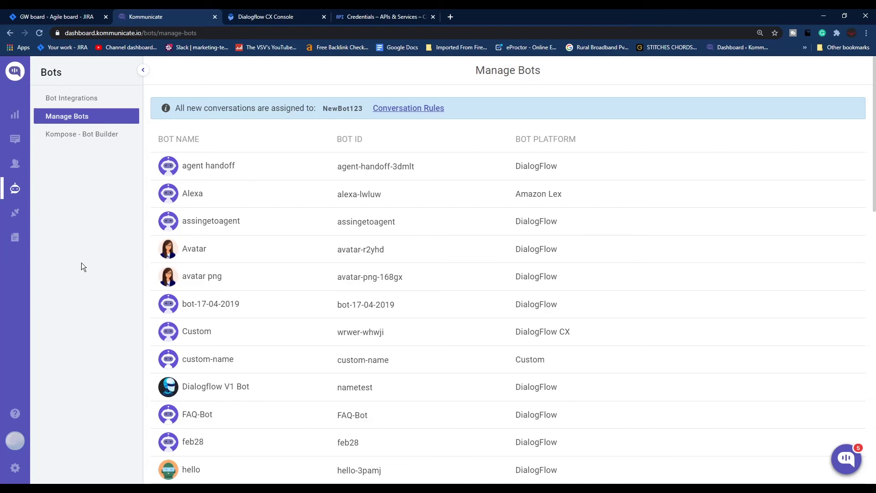
Check the bot list in Conversation Rules, leaving new conversations routed to NewBot123
{"action": "left_click", "coordinate": [15, 468]}
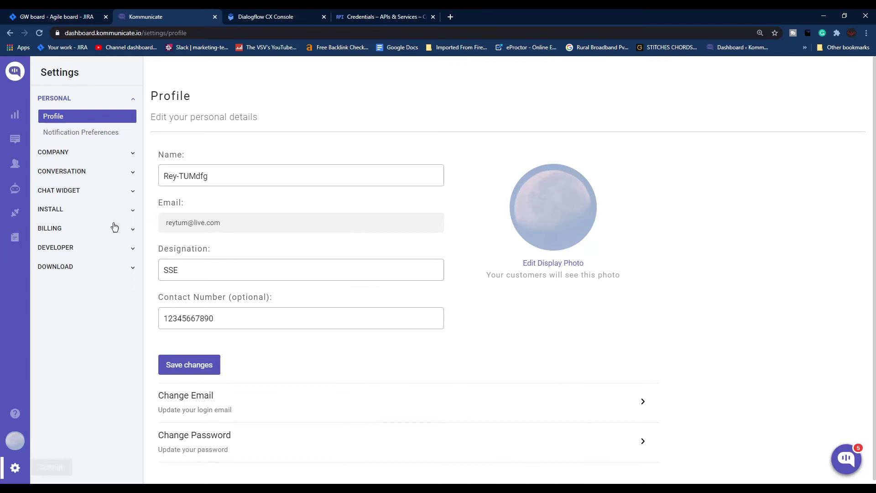
{"action": "left_click", "coordinate": [92, 174]}
{"action": "left_click", "coordinate": [52, 189]}
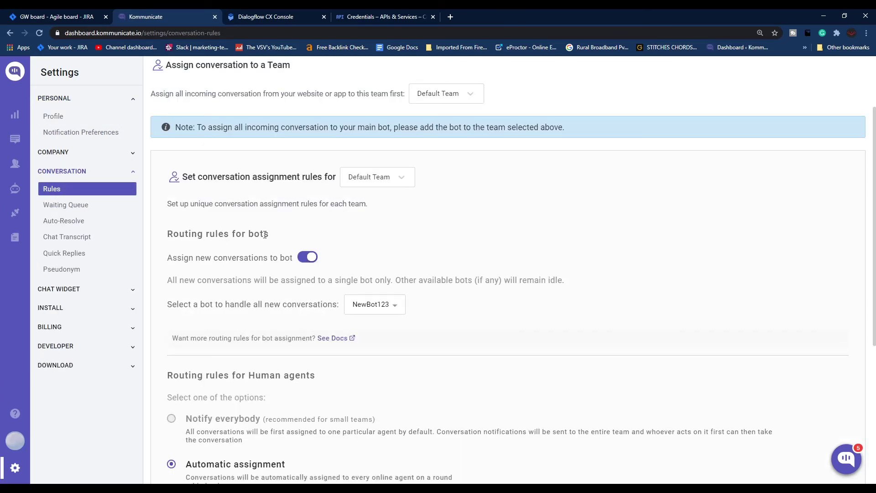
{"action": "left_click", "coordinate": [397, 310]}
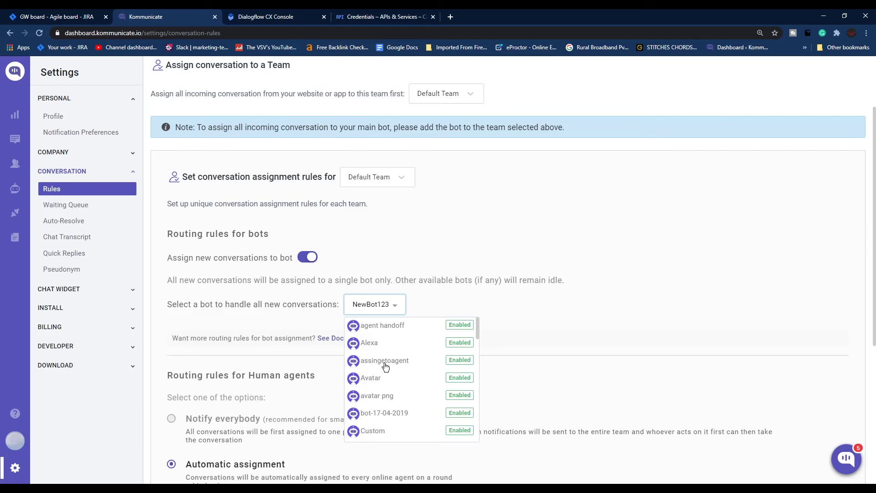
{"action": "left_click", "coordinate": [323, 367]}
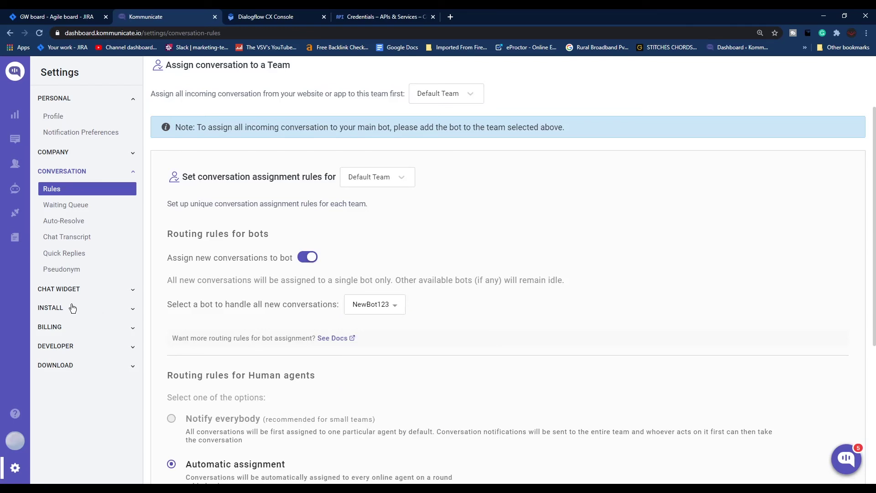
{"action": "left_click", "coordinate": [62, 314]}
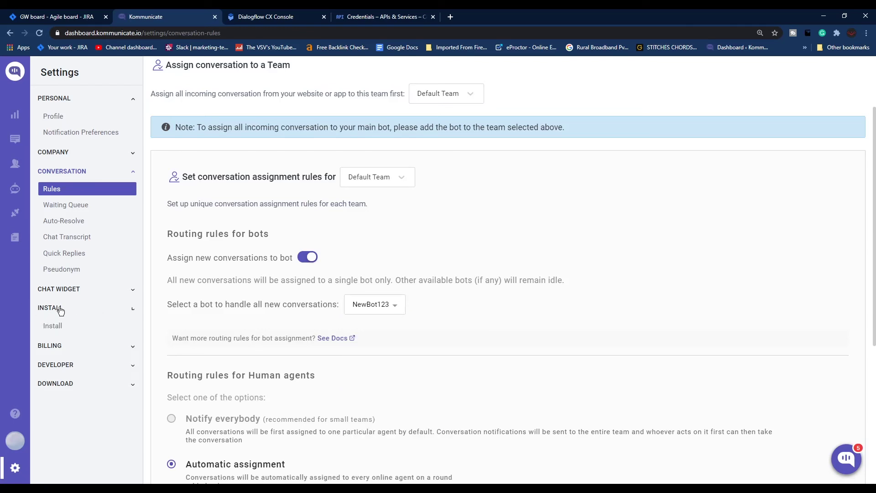
Show the Web section's JavaScript embed snippet on the Install page
{"action": "left_click", "coordinate": [81, 328]}
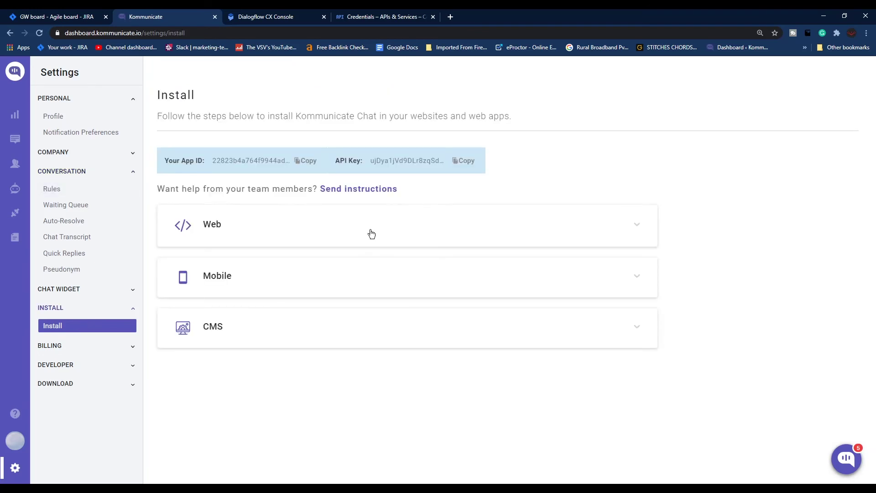
{"action": "left_click", "coordinate": [370, 232]}
{"action": "scroll", "coordinate": [220, 219], "scroll_direction": "down", "scroll_amount": 2}
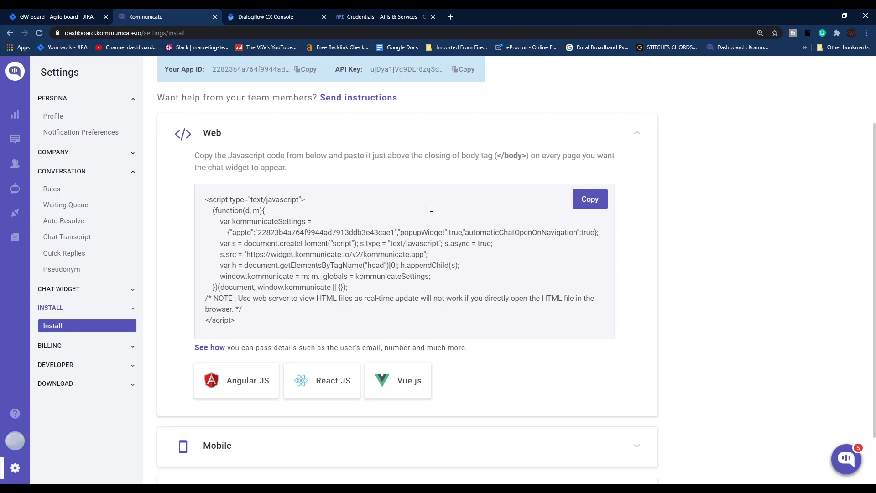
{"action": "scroll", "coordinate": [431, 208], "scroll_direction": "up", "scroll_amount": 1}
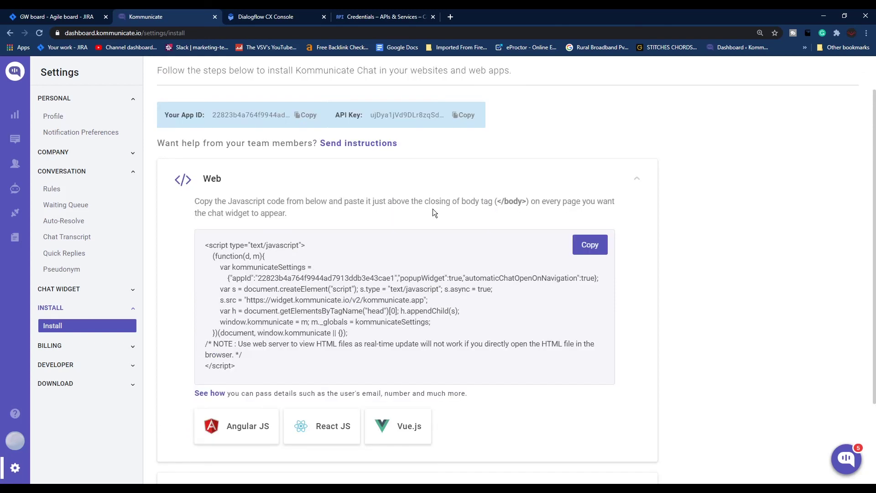